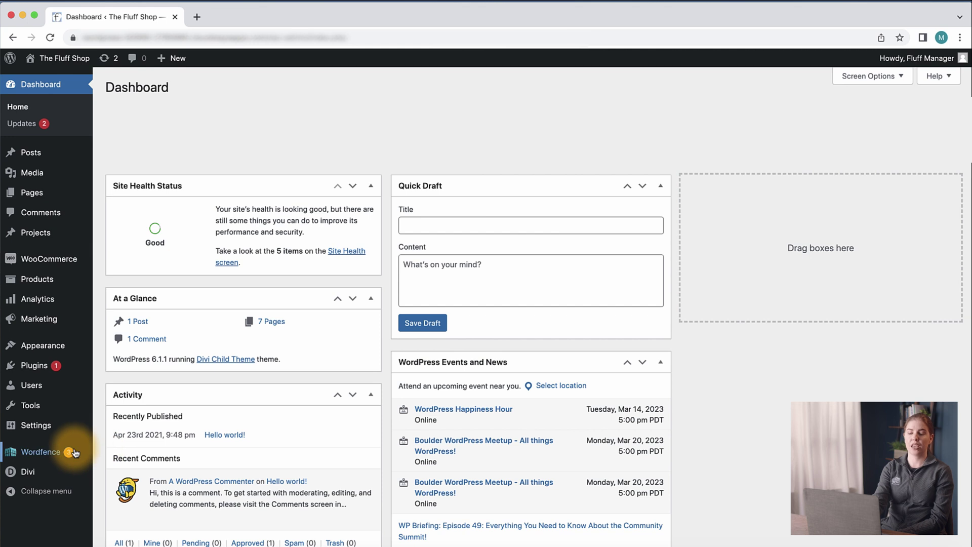
# Step: Open the Wordfence Login Security settings and scroll to the 2FA roles section
pyautogui.moveTo(75, 453)
pyautogui.click(120, 475)
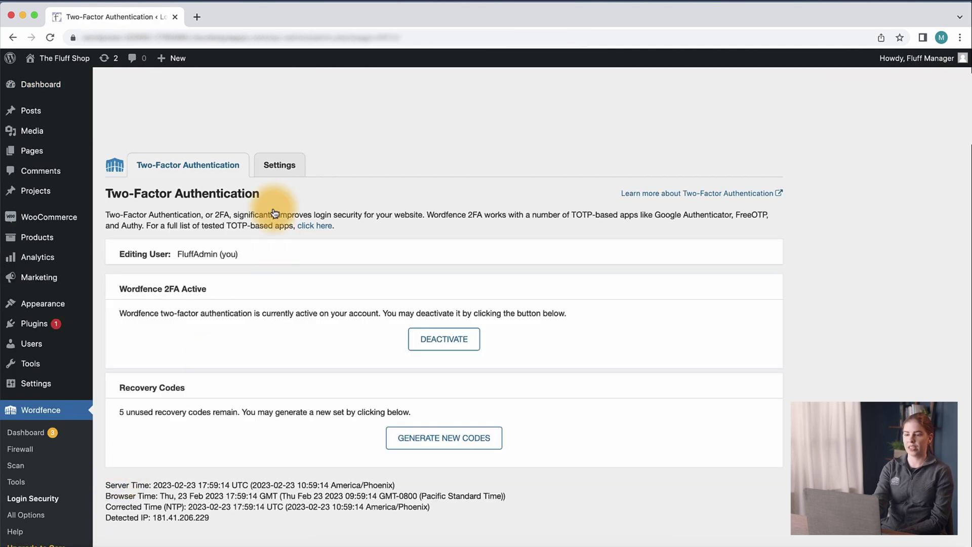
pyautogui.click(278, 167)
pyautogui.scroll(-1, 298, 277)
pyautogui.scroll(-5, 298, 278)
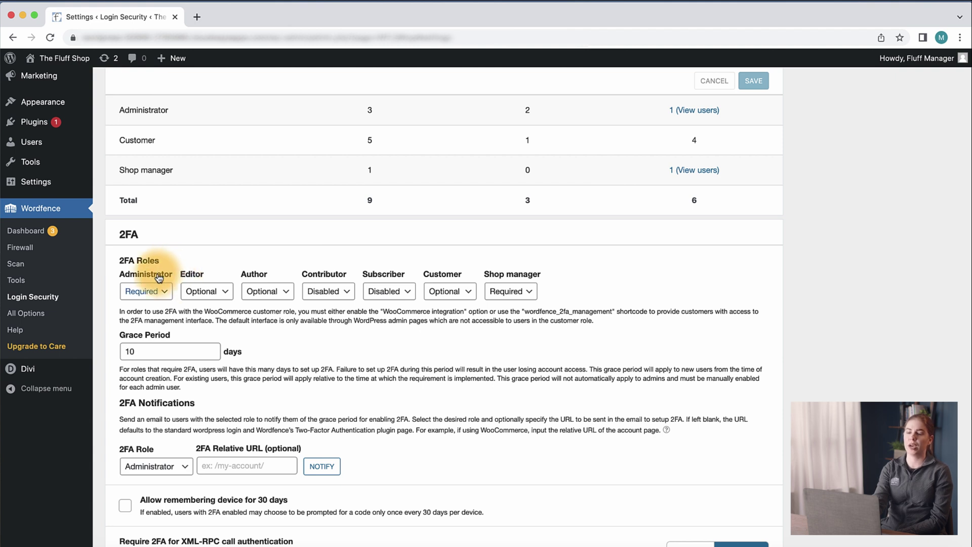
pyautogui.click(147, 292)
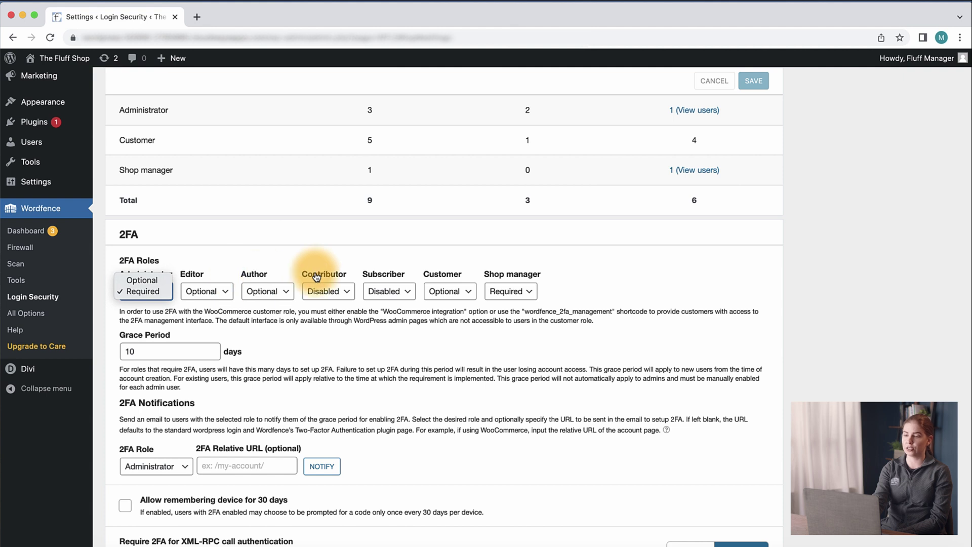
pyautogui.click(462, 292)
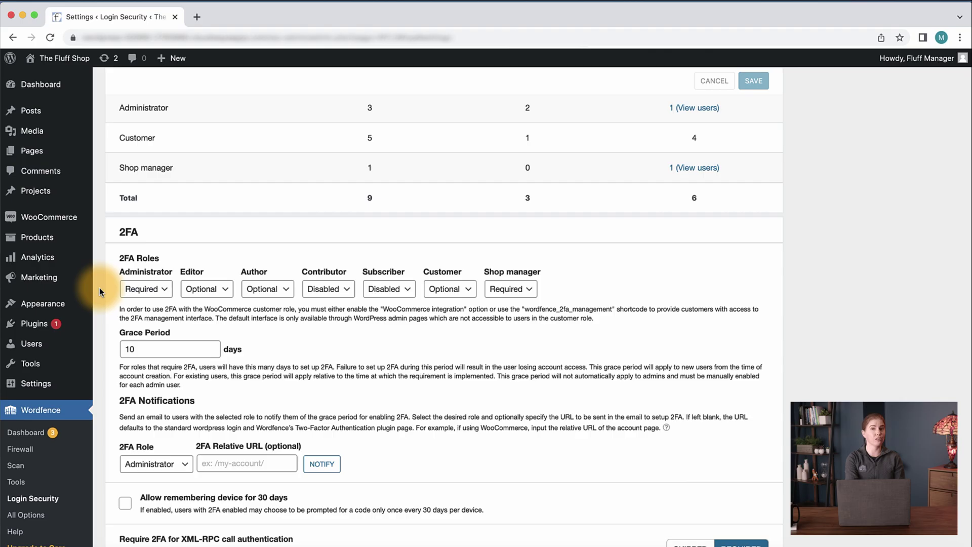
# Step: Enable WooCommerce integration and the WooCommerce Account-page 2FA menu, then save the settings
pyautogui.scroll(-5, 99, 287)
pyautogui.scroll(-3, 99, 287)
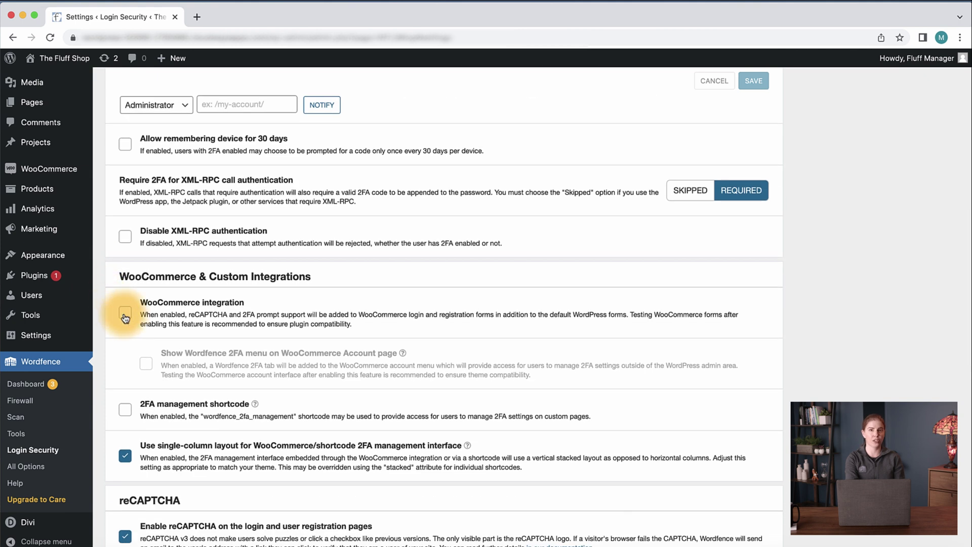
pyautogui.click(125, 314)
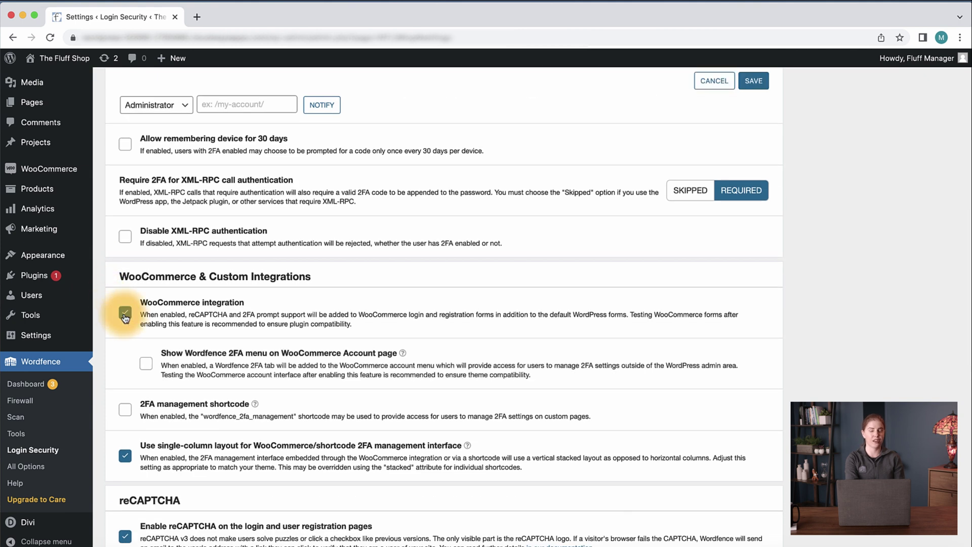
pyautogui.click(147, 366)
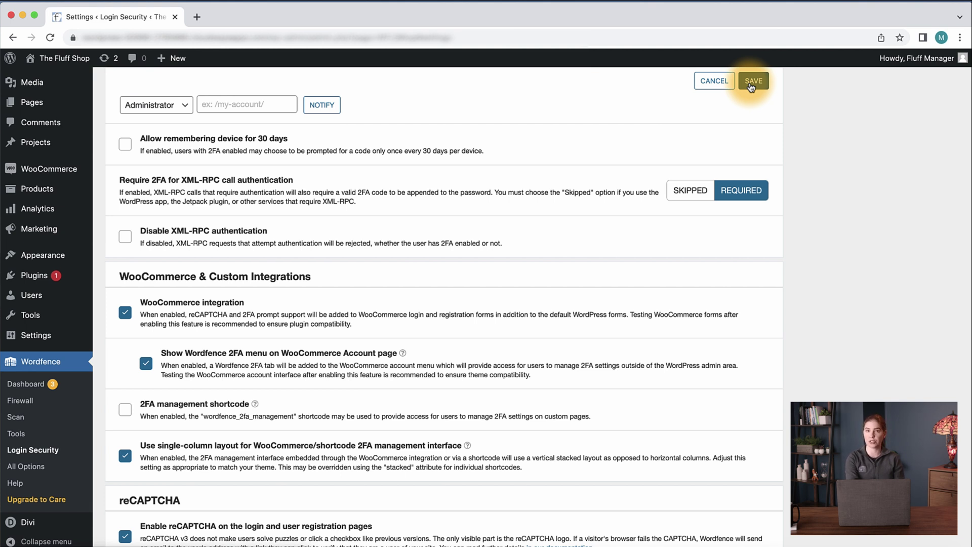
pyautogui.click(751, 85)
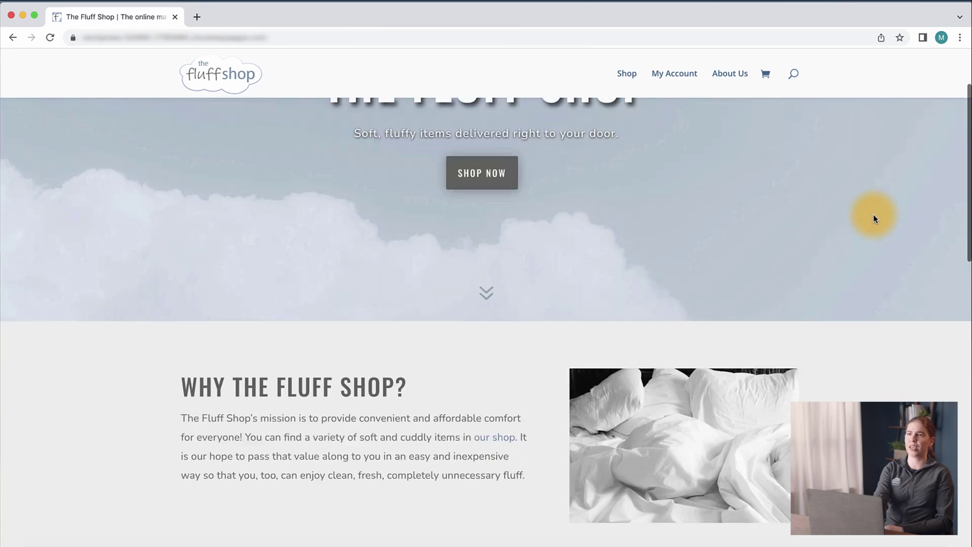
pyautogui.scroll(-8, 874, 218)
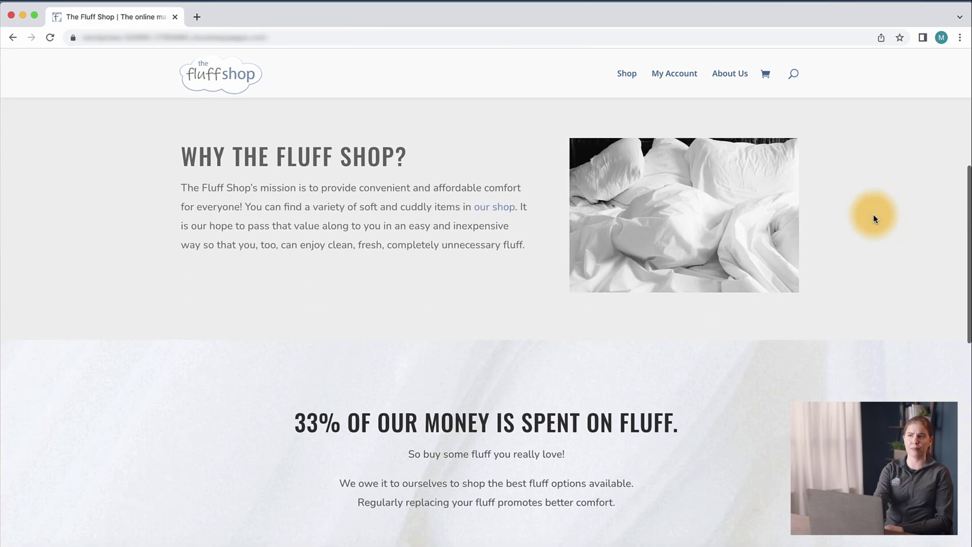
pyautogui.scroll(-2, 873, 217)
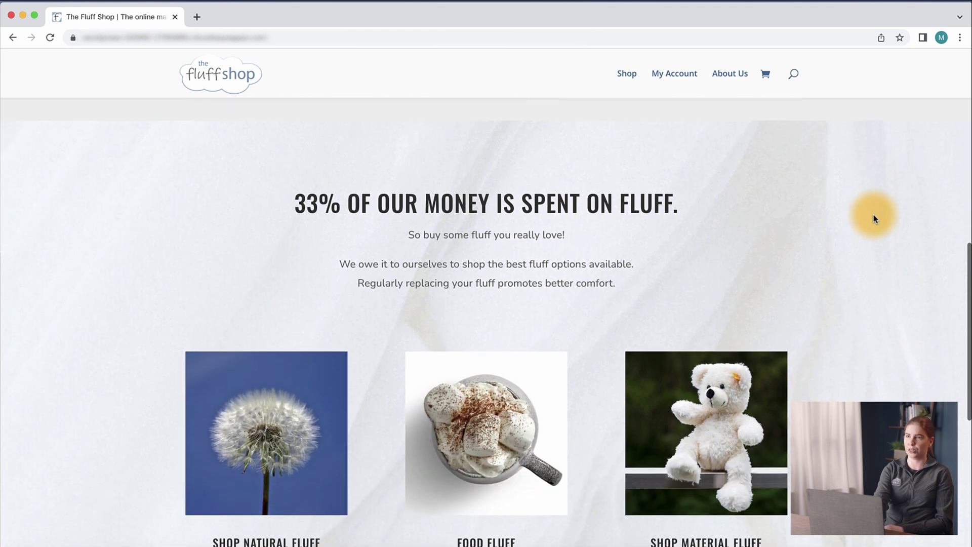
pyautogui.scroll(-1, 874, 218)
pyautogui.scroll(-5, 874, 217)
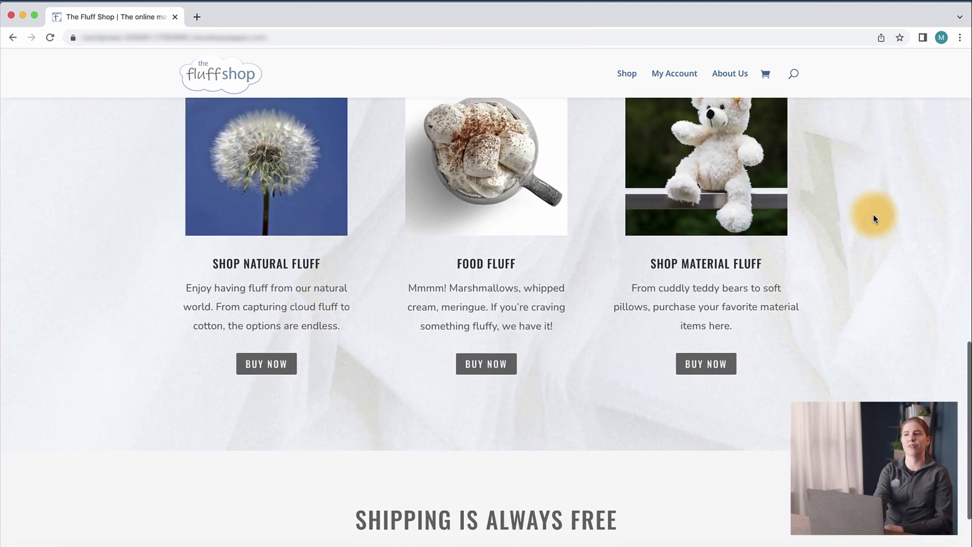
pyautogui.scroll(5, 874, 217)
pyautogui.scroll(10, 873, 218)
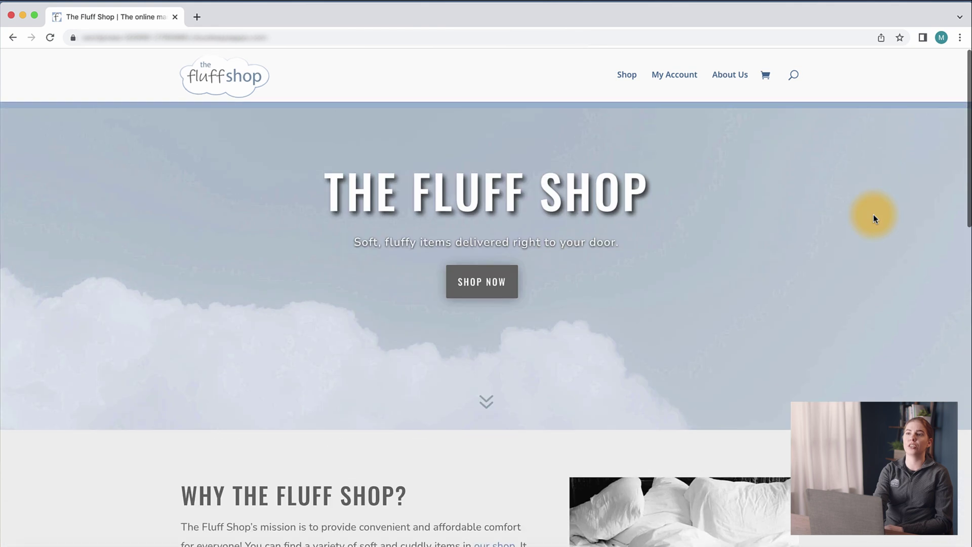
pyautogui.click(687, 87)
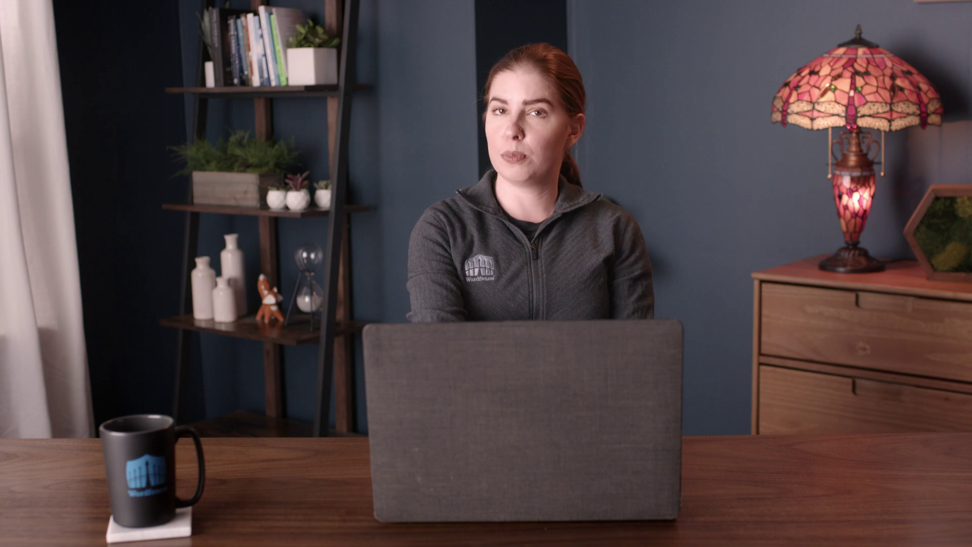
pyautogui.click(671, 76)
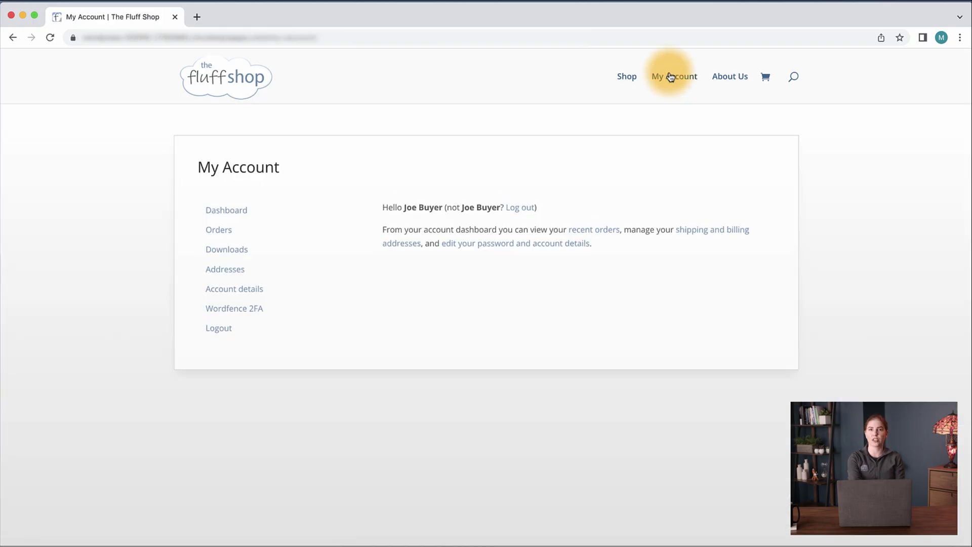
# Step: Open the customer's Wordfence 2FA setup page showing the QR code and recovery codes
pyautogui.click(262, 314)
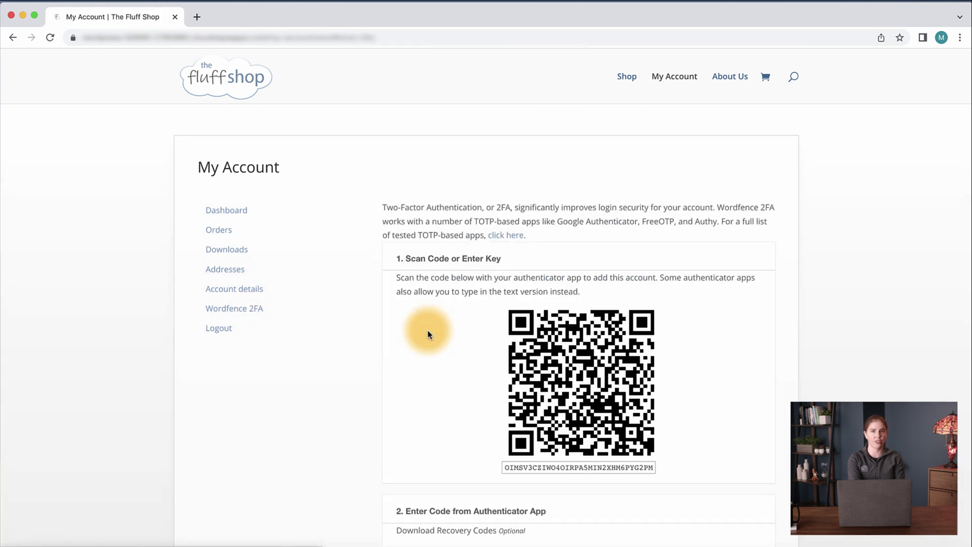
pyautogui.scroll(-2, 428, 334)
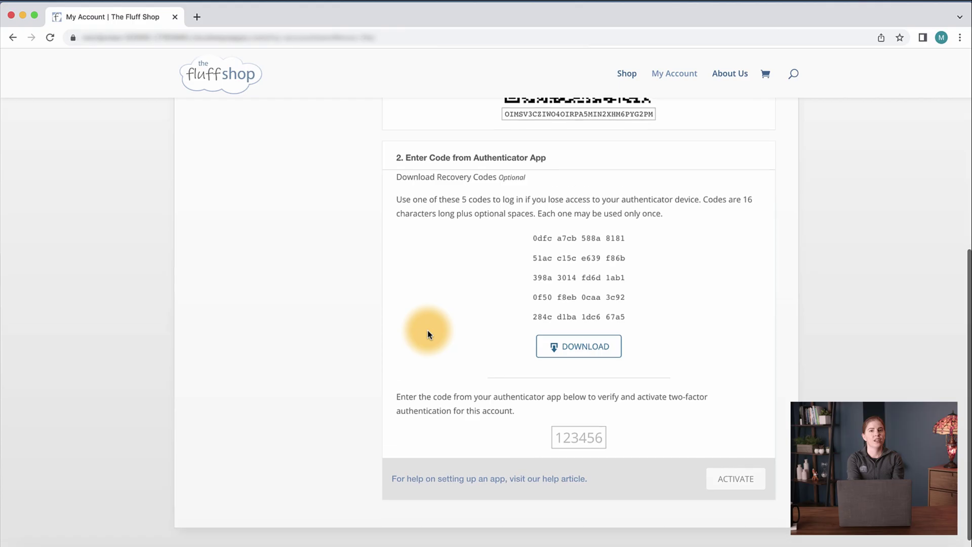
pyautogui.scroll(-1, 428, 332)
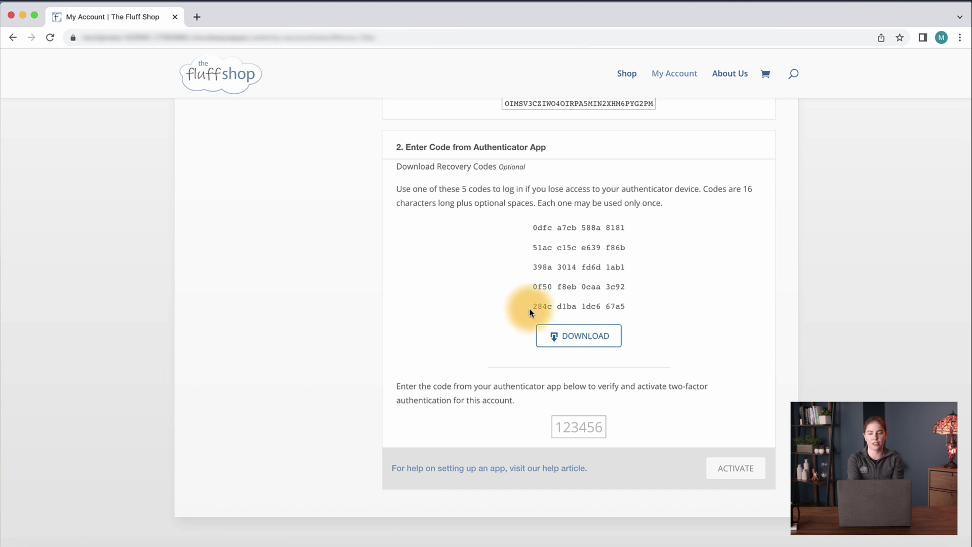
# Step: Enter the authenticator app code and activate two-factor authentication for the customer account
pyautogui.click(577, 426)
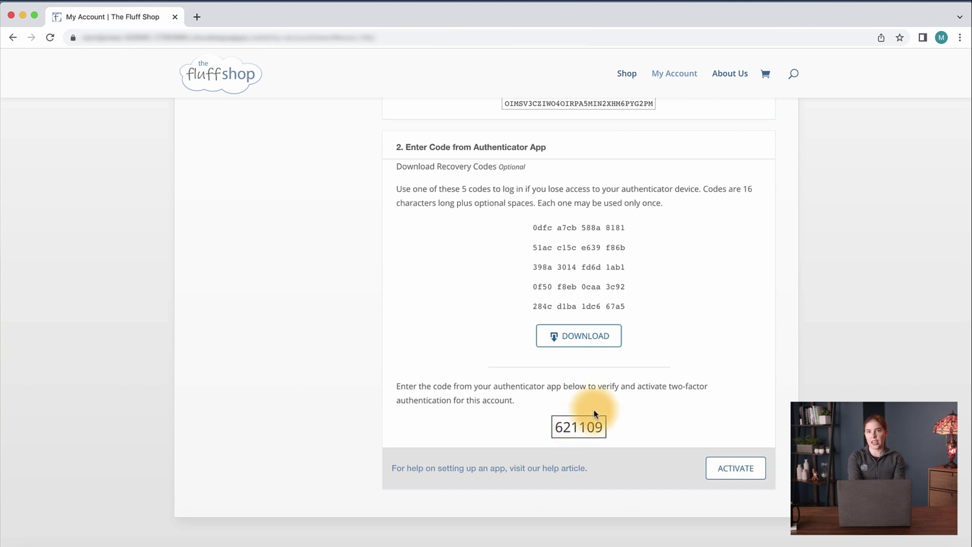
pyautogui.click(737, 470)
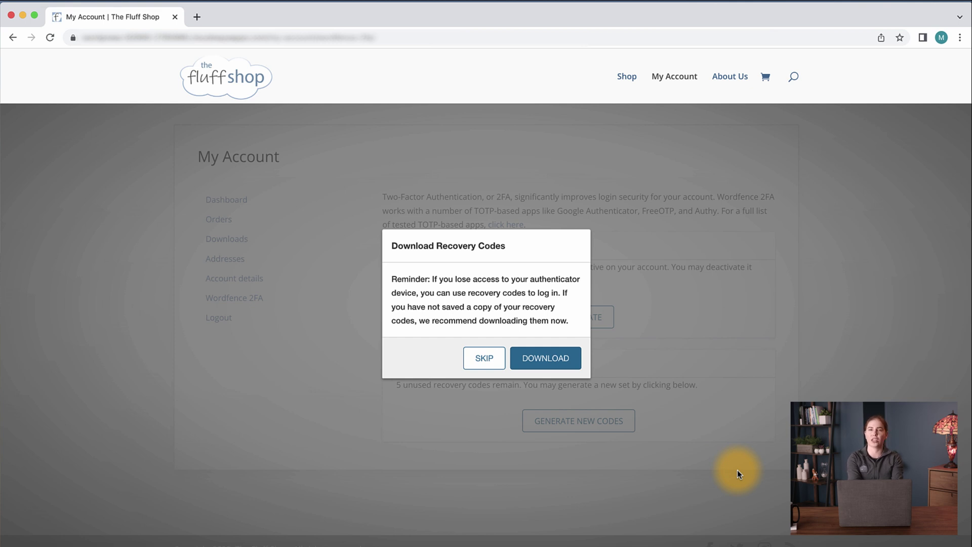
# Step: Download the five recovery codes as a text file and confirm 2FA shows as active
pyautogui.click(555, 369)
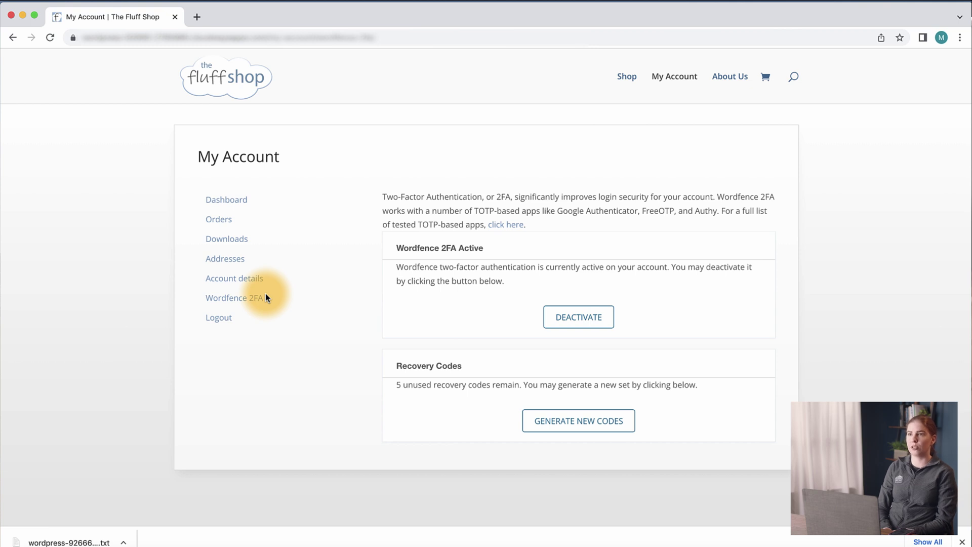
pyautogui.scroll(1, 241, 333)
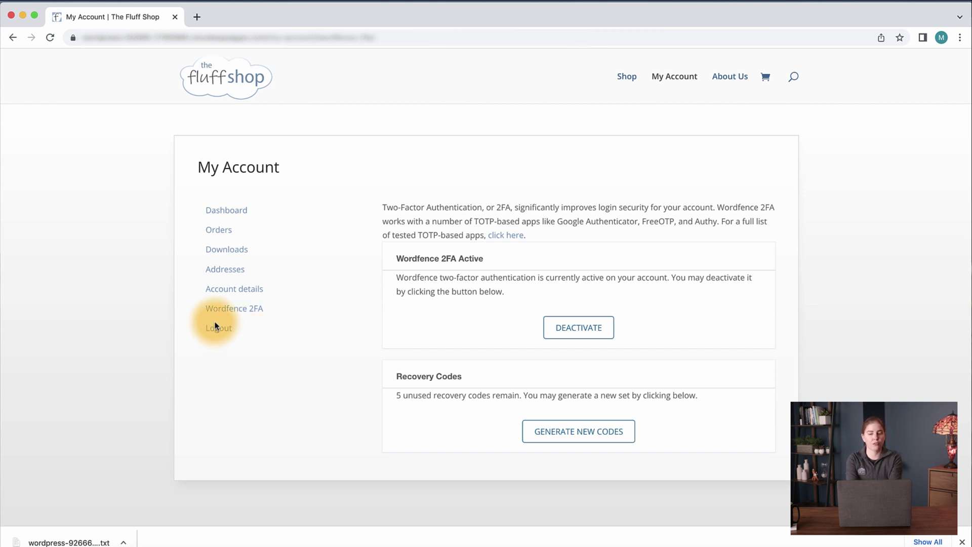
# Step: Log out, sign back in with the saved username and password, and submit the authenticator code
pyautogui.click(219, 328)
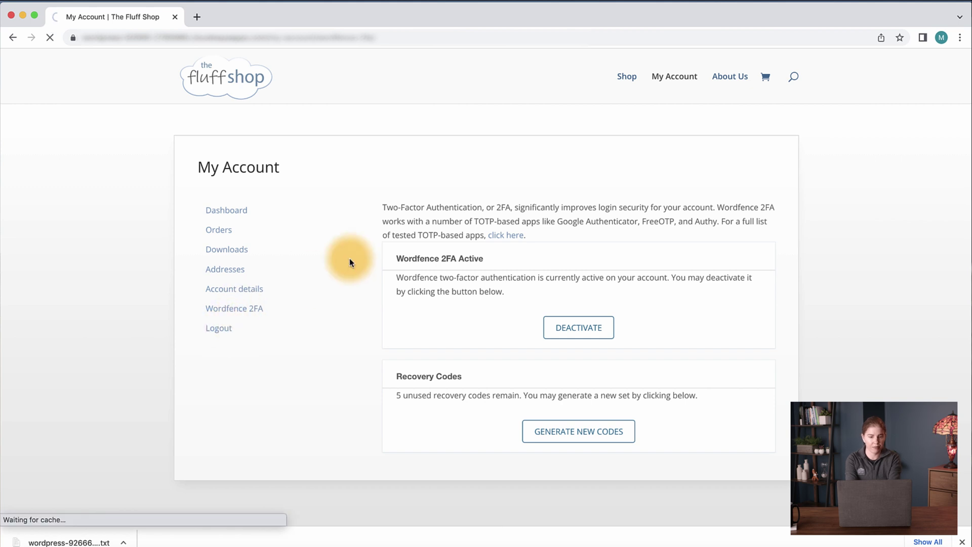
pyautogui.click(247, 282)
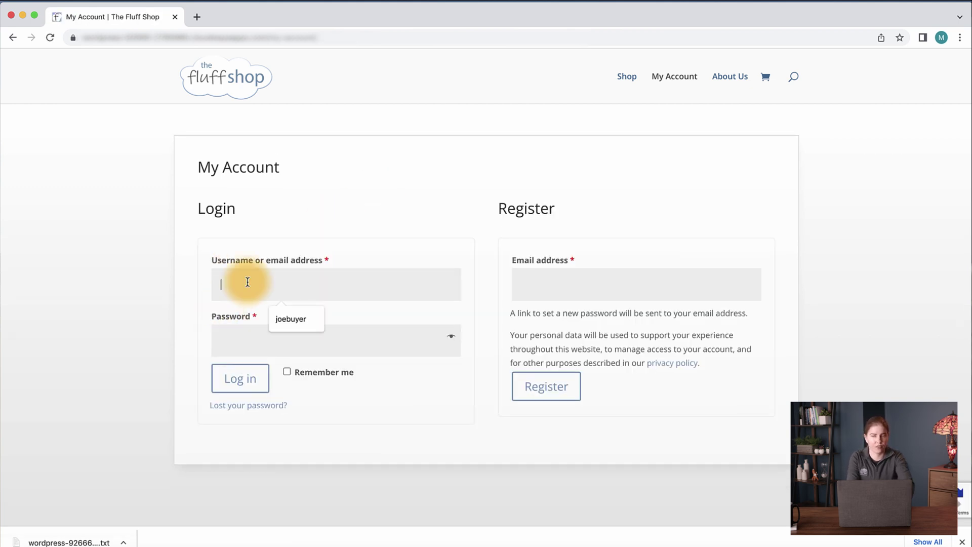
pyautogui.click(284, 317)
pyautogui.click(278, 341)
pyautogui.click(245, 379)
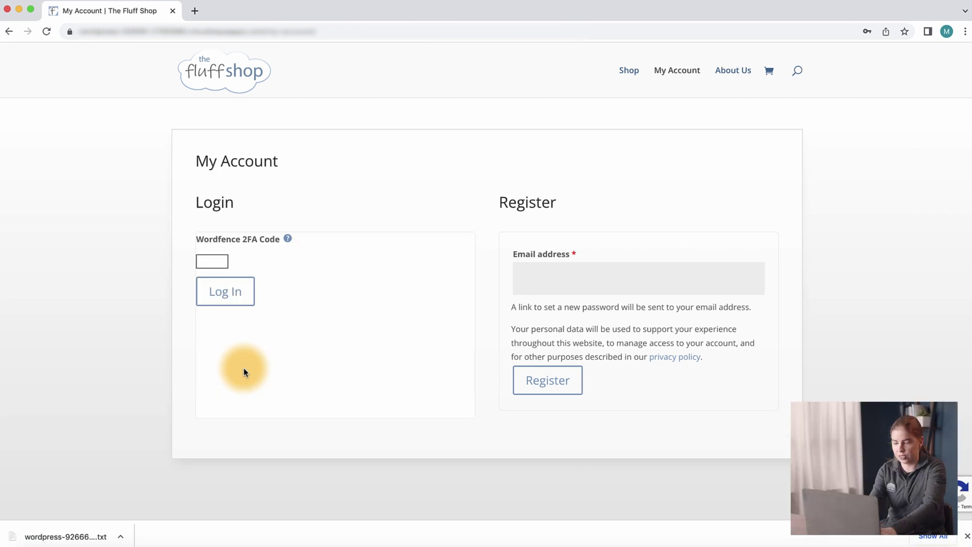
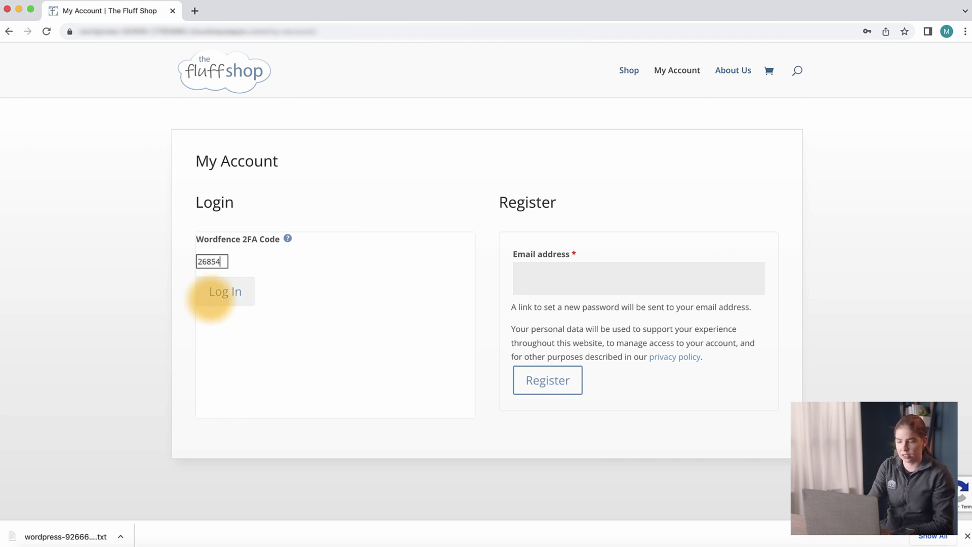
pyautogui.click(226, 291)
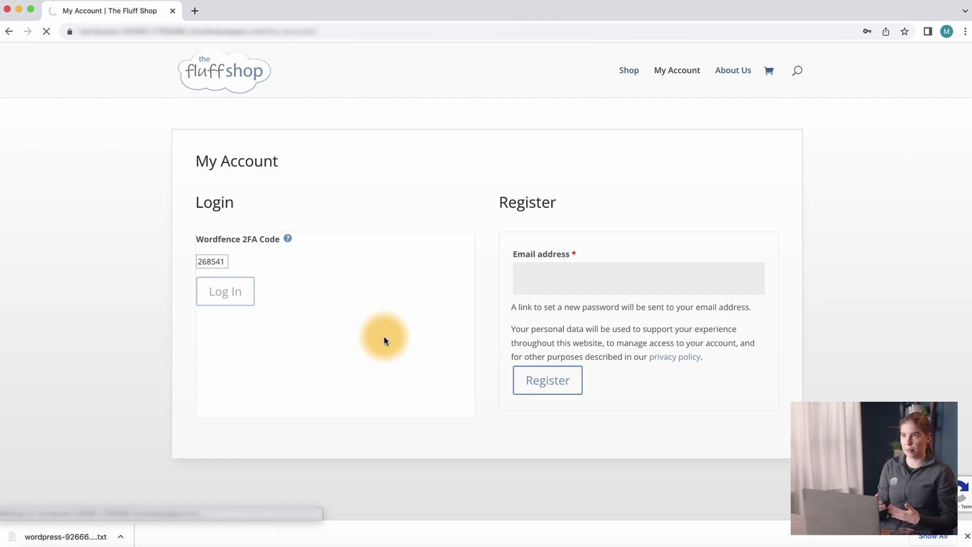